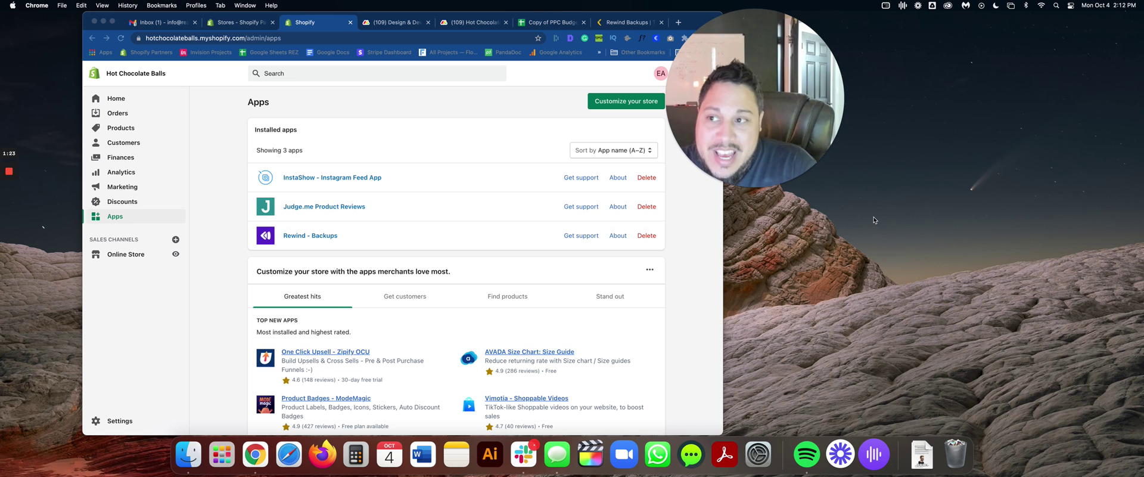
Switch to the Rewind website and look through its home page down to the data protection apps section.
click(627, 22)
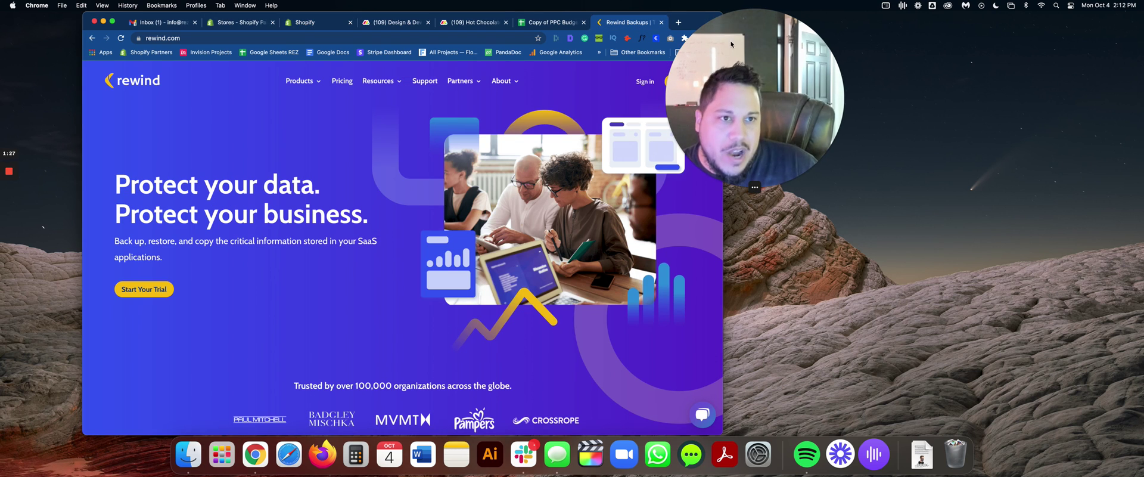
drag(732, 43, 799, 56)
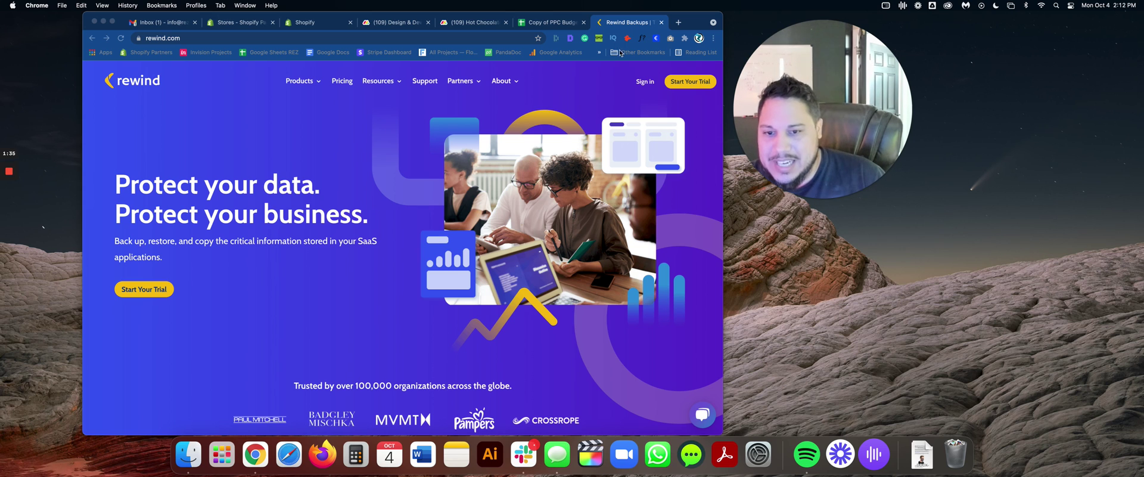
scroll(335, 242, down, 1)
scroll(334, 241, down, 5)
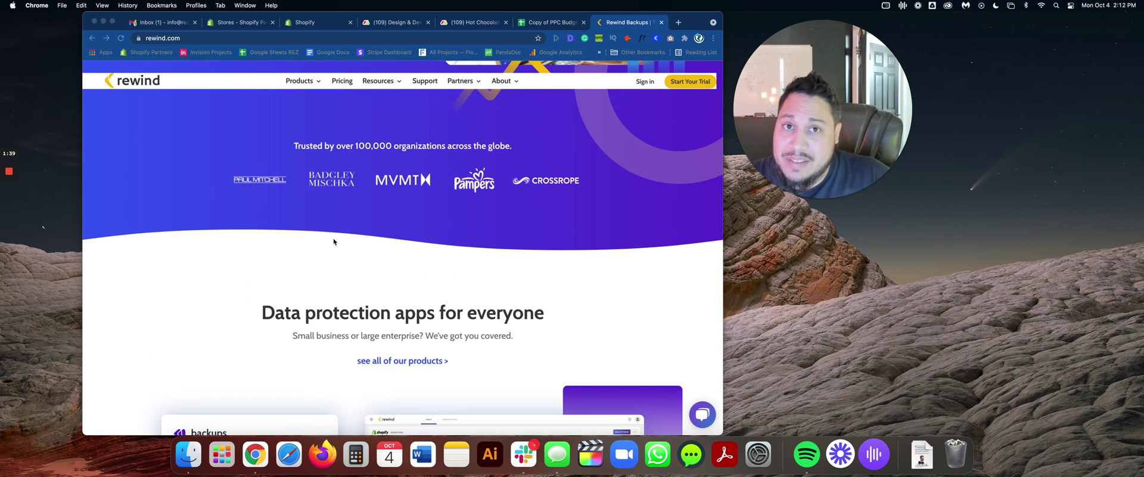
scroll(334, 241, down, 3)
scroll(333, 242, down, 1)
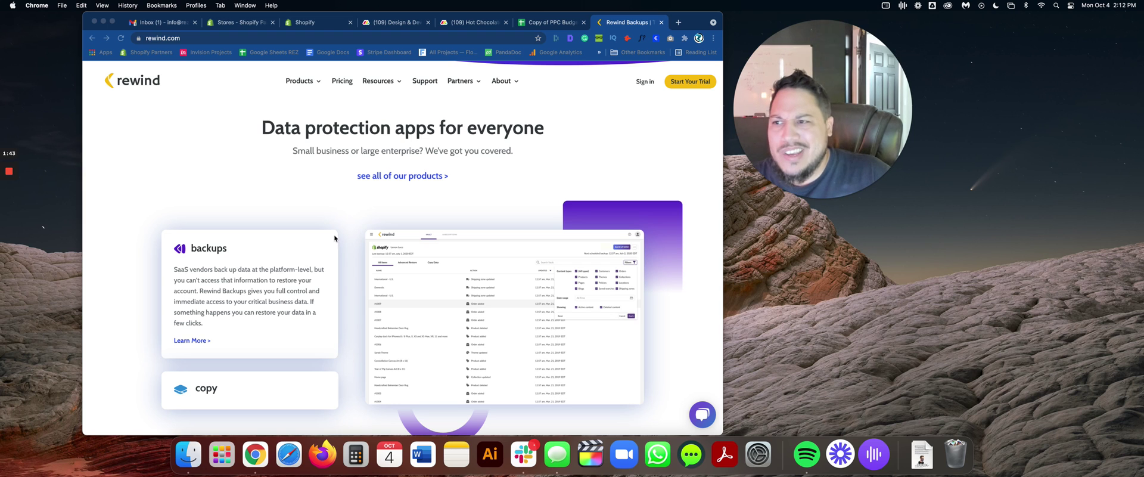
scroll(335, 239, down, 1)
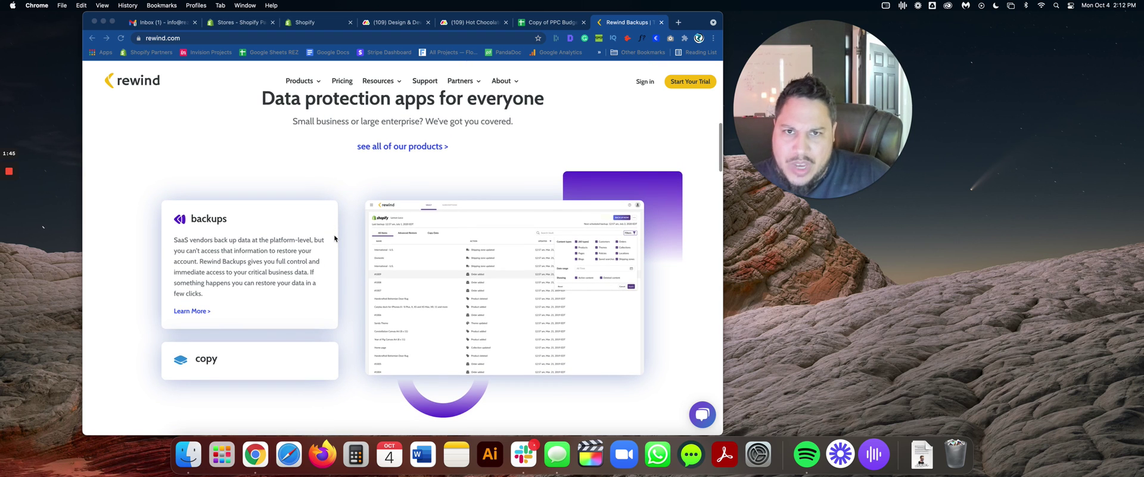
Open the installed Rewind - Backups app from the Shopify store's Apps page and look through the backed-up items in its vault.
click(302, 23)
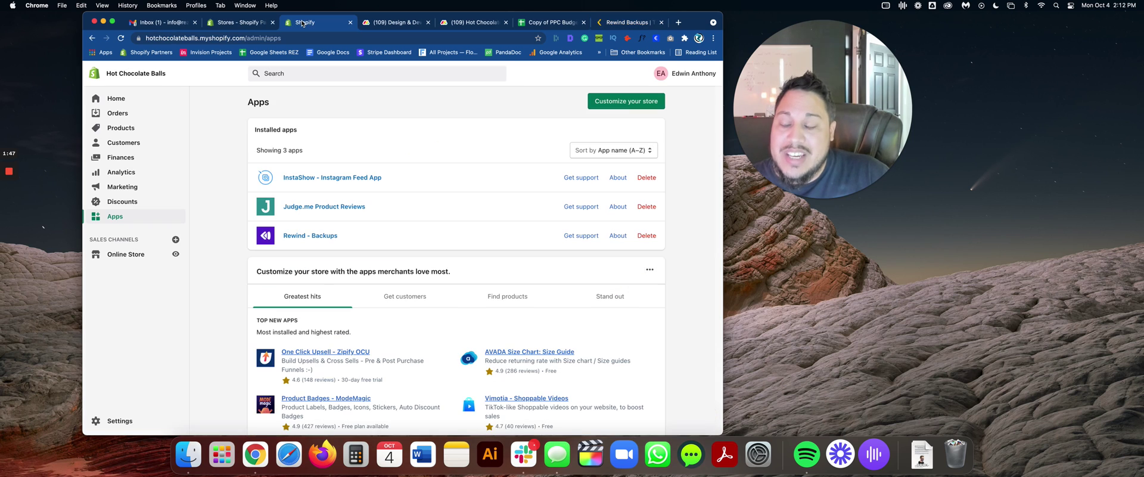
click(296, 238)
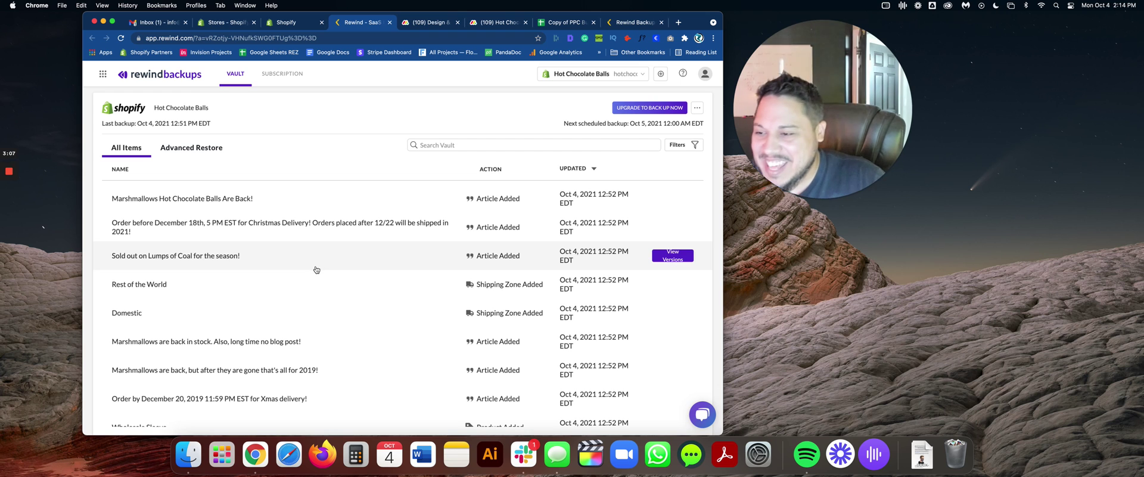
scroll(317, 269, down, 2)
scroll(319, 270, down, 8)
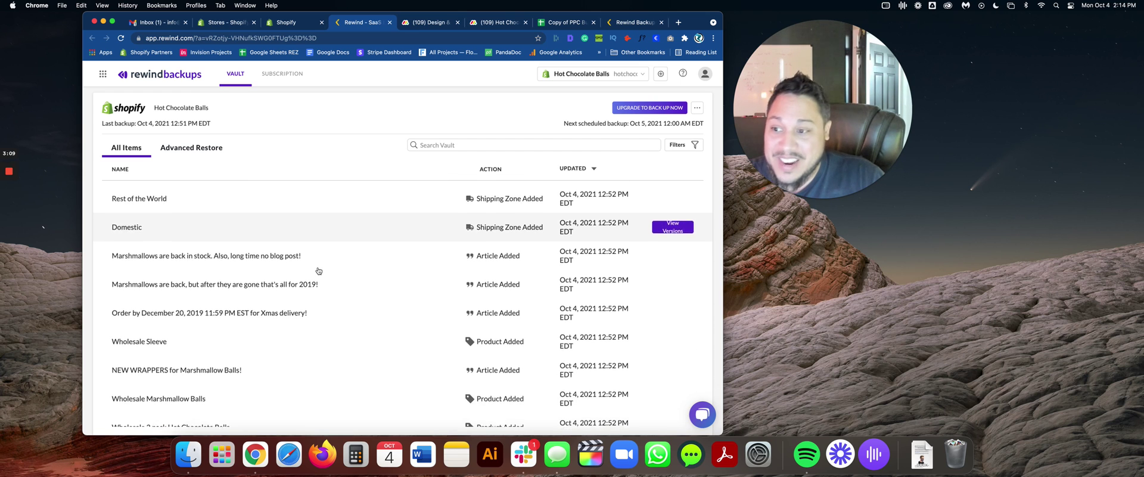
scroll(319, 271, down, 2)
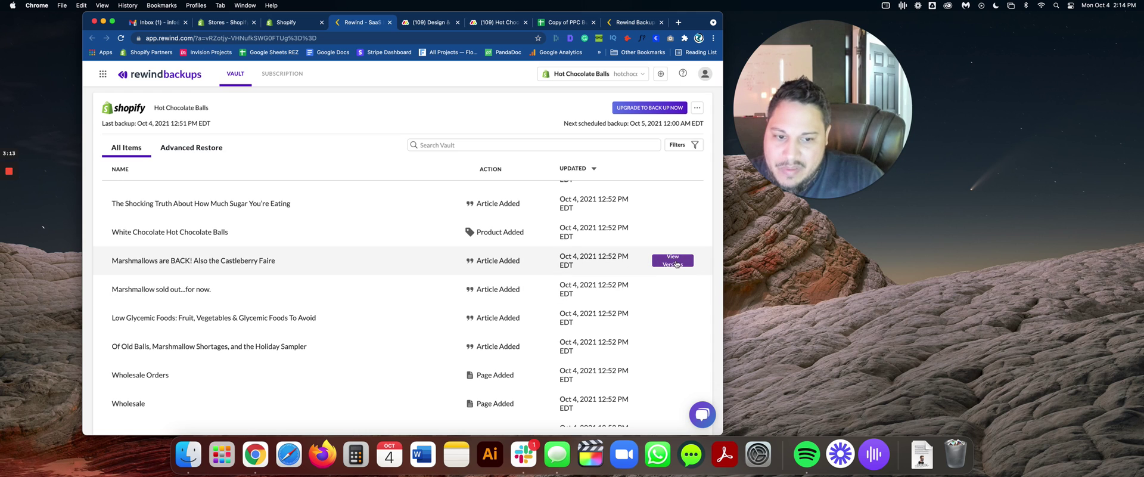
scroll(284, 320, down, 2)
scroll(283, 321, down, 7)
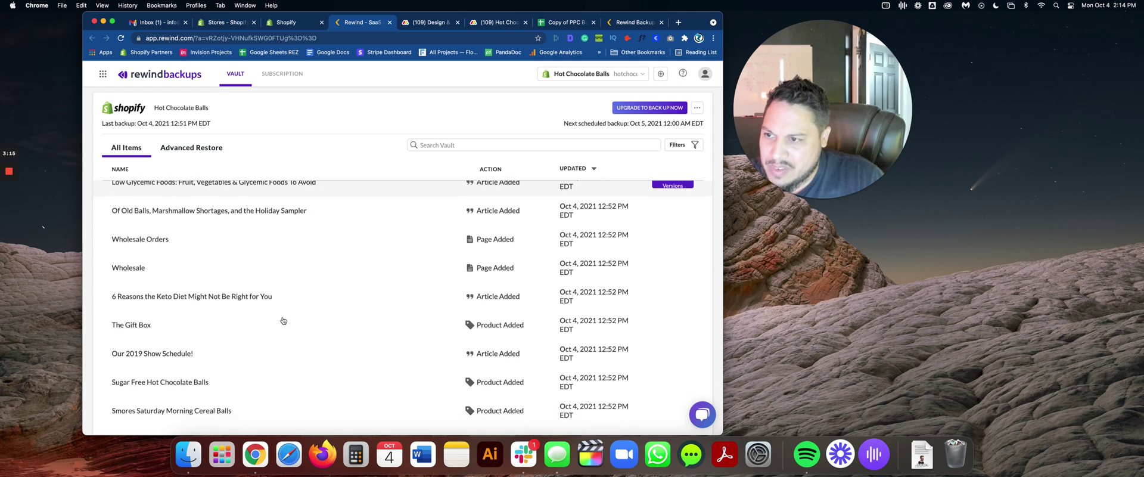
Open Advanced Restore and review its item types and its date and time options.
click(198, 149)
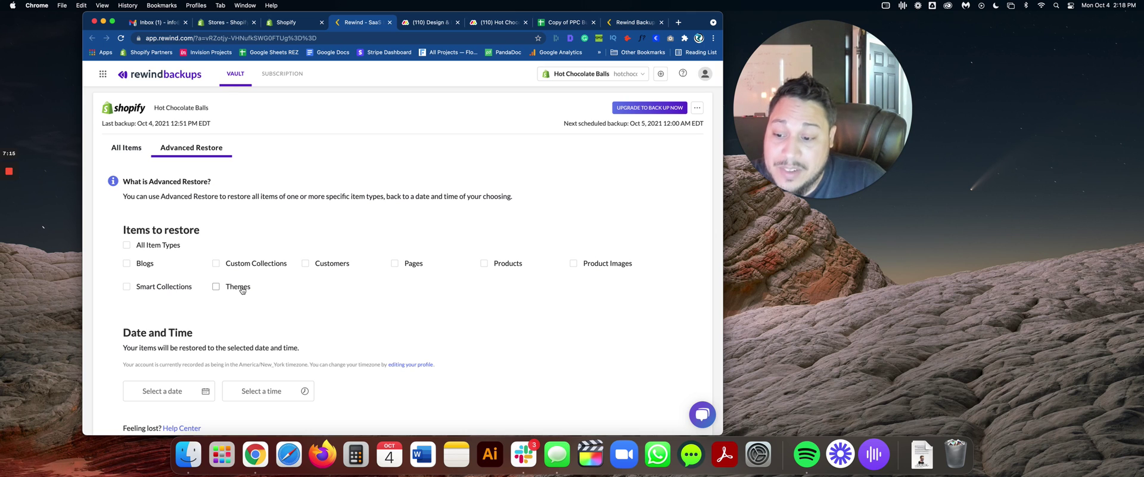
scroll(277, 301, down, 3)
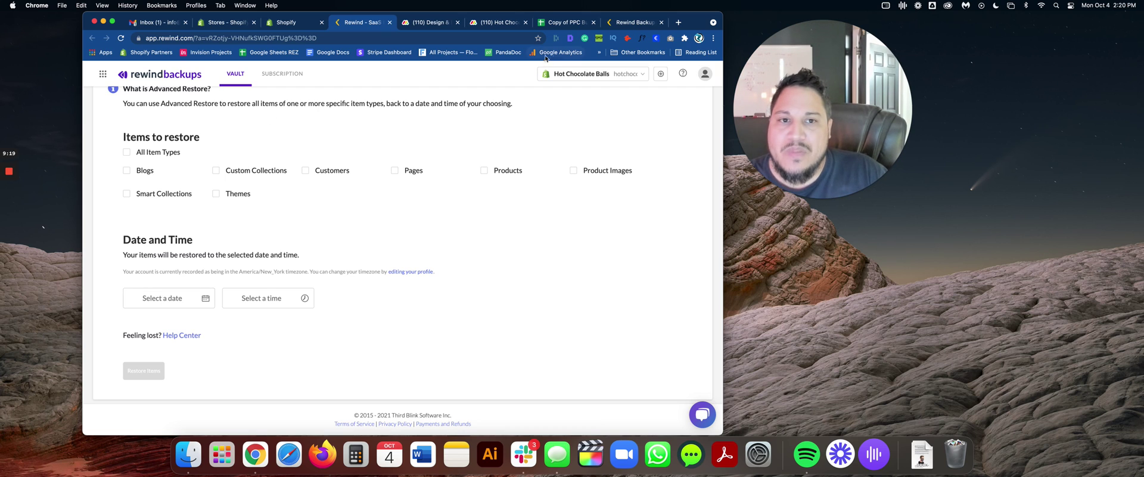
Open the pricing page on the Rewind website and examine the Copy plans for Shopify.
click(614, 25)
scroll(351, 196, up, 10)
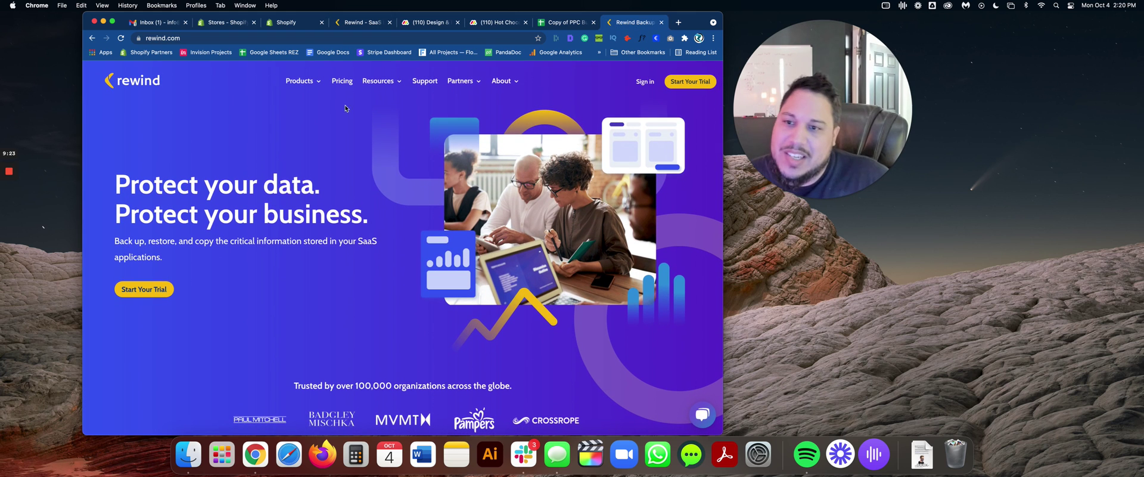
click(346, 81)
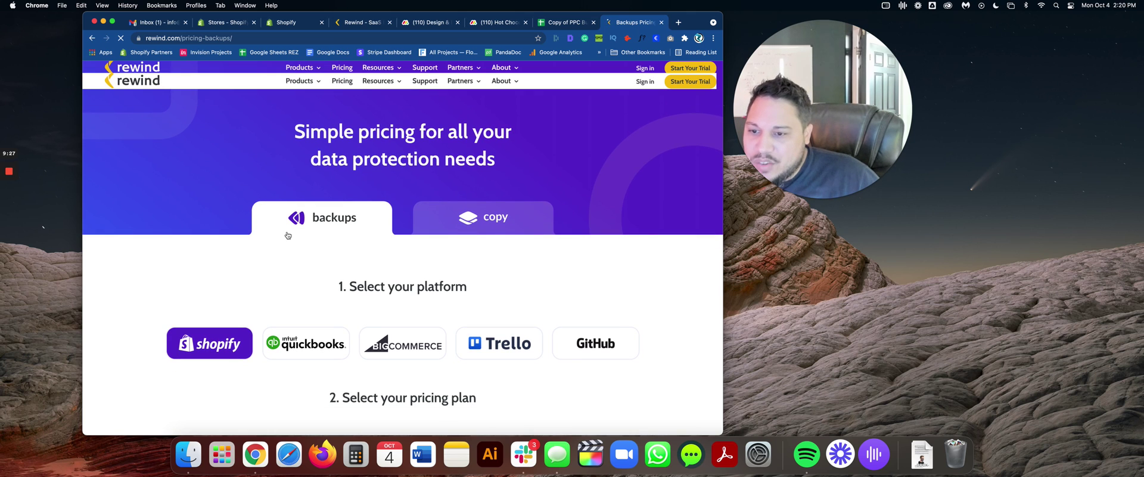
click(456, 219)
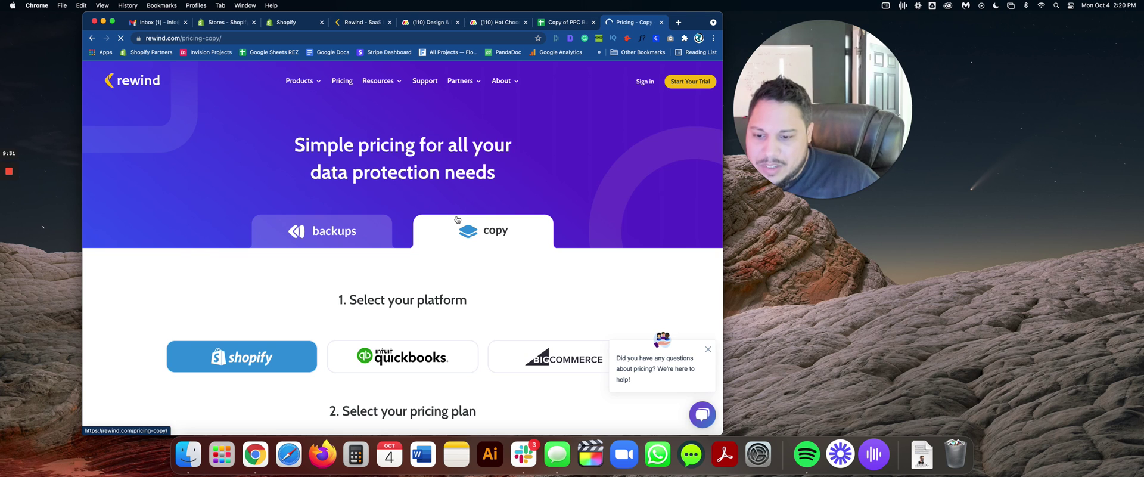
scroll(453, 222, down, 6)
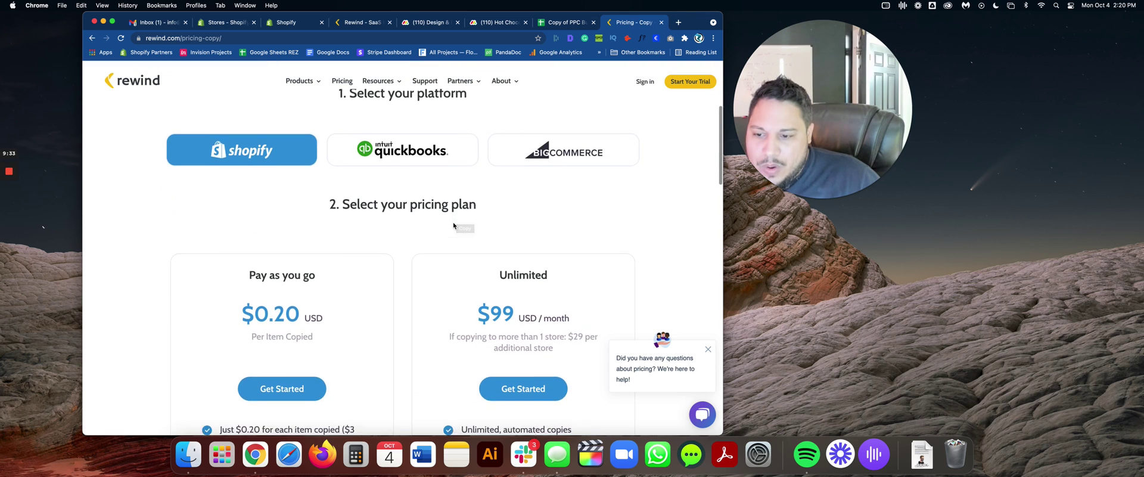
scroll(453, 225, down, 4)
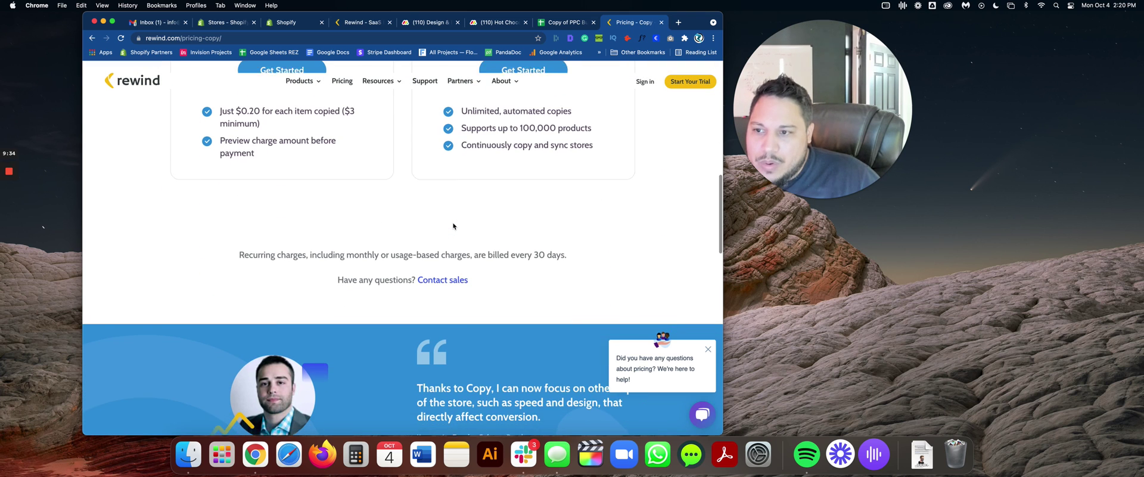
scroll(453, 226, down, 8)
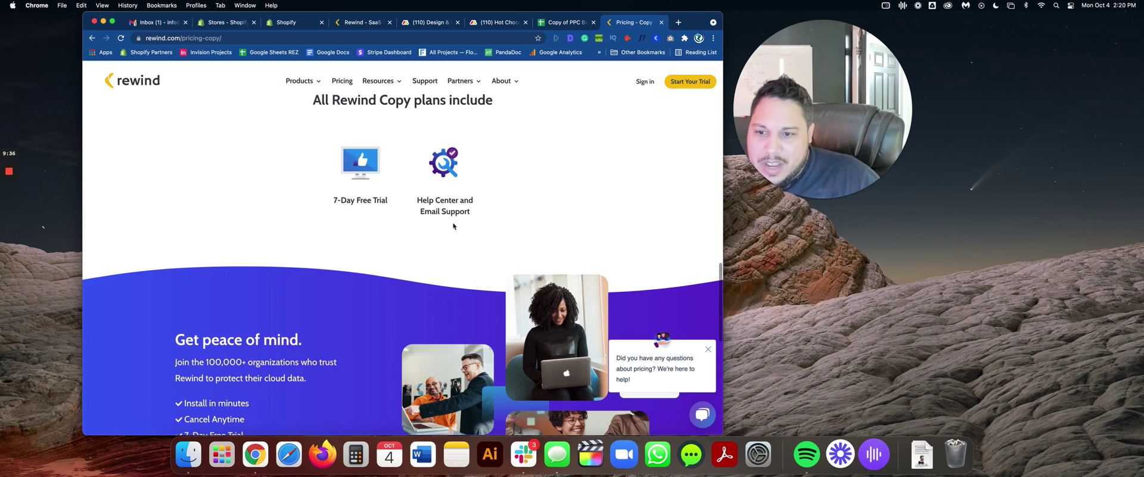
scroll(453, 226, down, 3)
scroll(429, 230, up, 20)
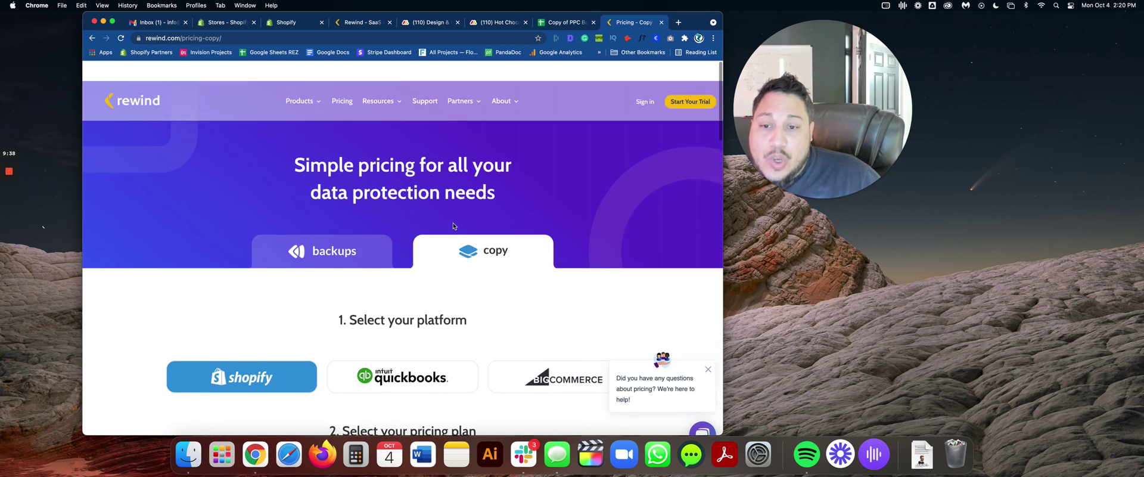
Show the Backups pricing for Shopify and compare the plans for 201 and 195 orders per month.
click(347, 233)
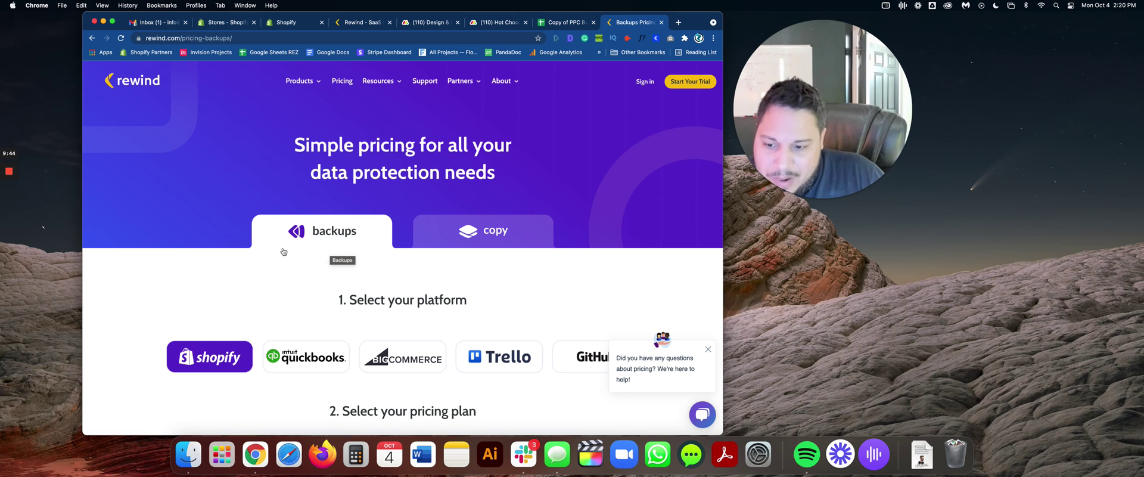
scroll(263, 250, down, 2)
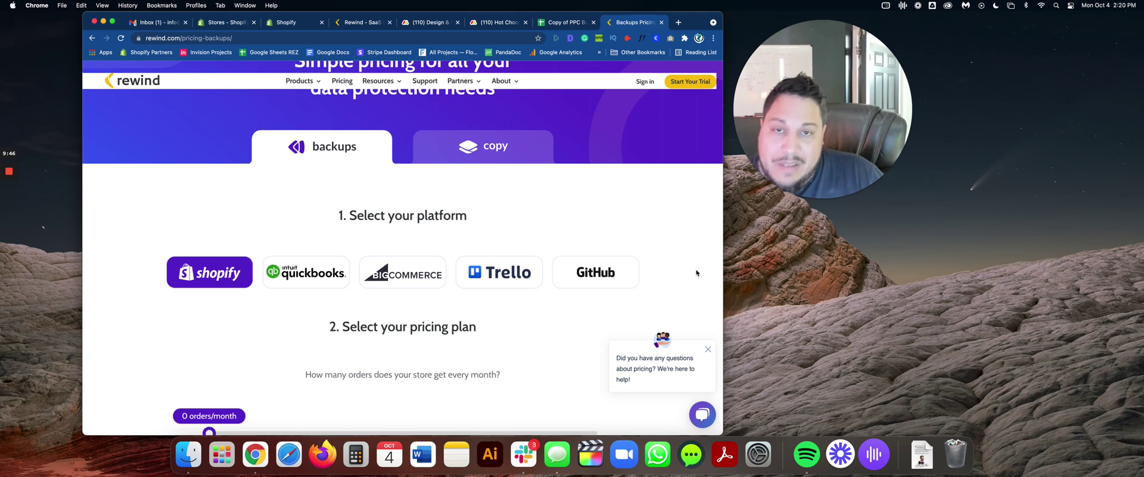
scroll(199, 333, down, 1)
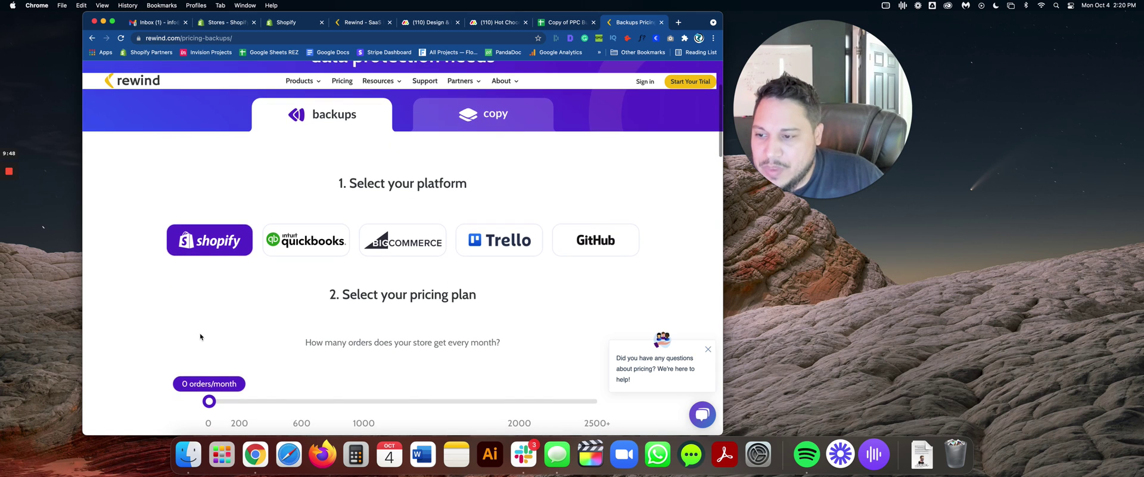
scroll(177, 307, down, 3)
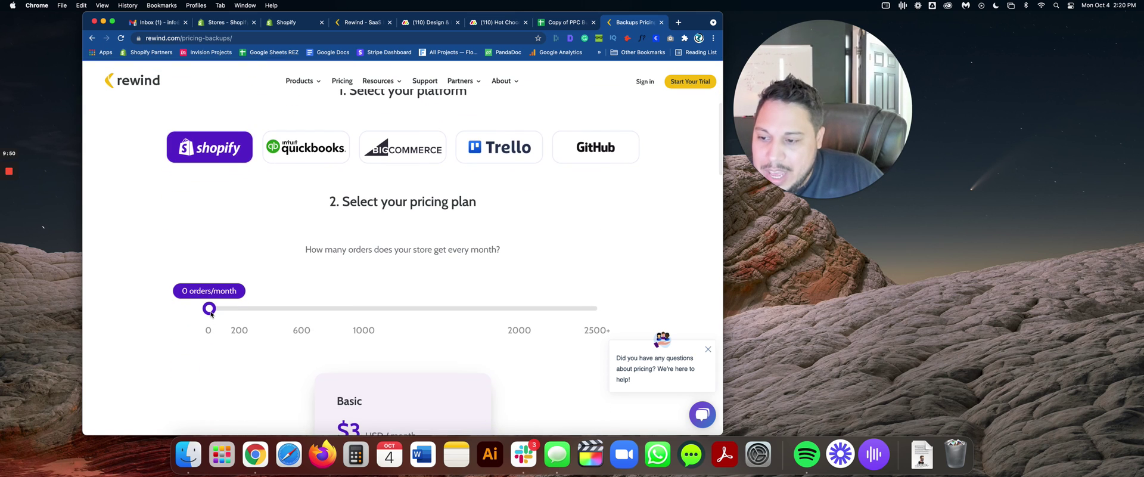
drag(210, 312, 242, 312)
scroll(178, 326, down, 5)
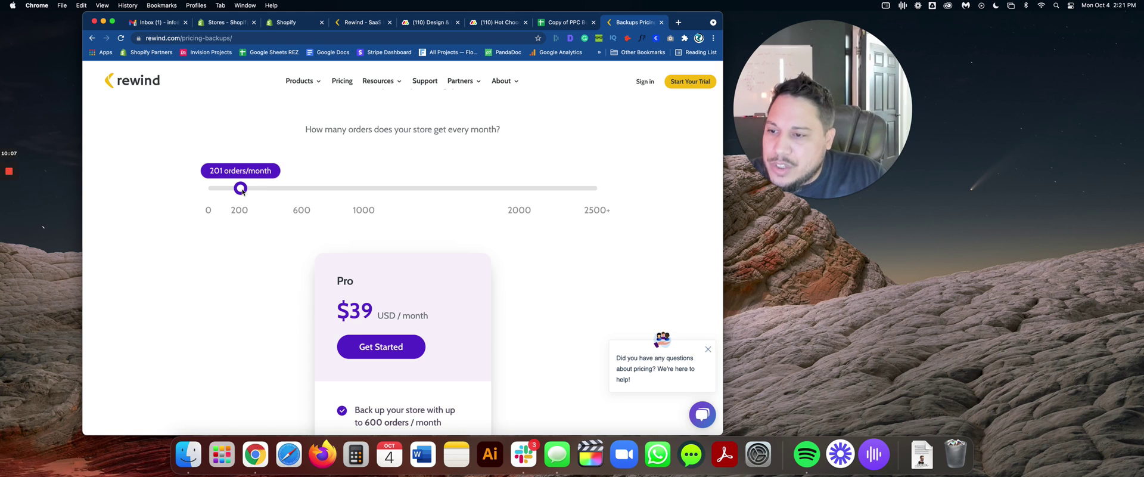
drag(242, 191, 241, 191)
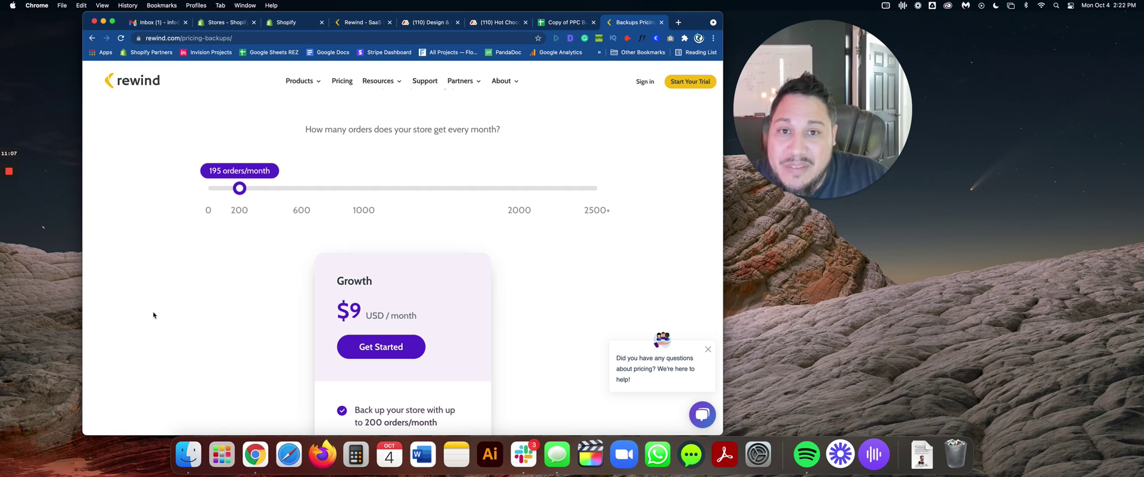
scroll(158, 315, up, 5)
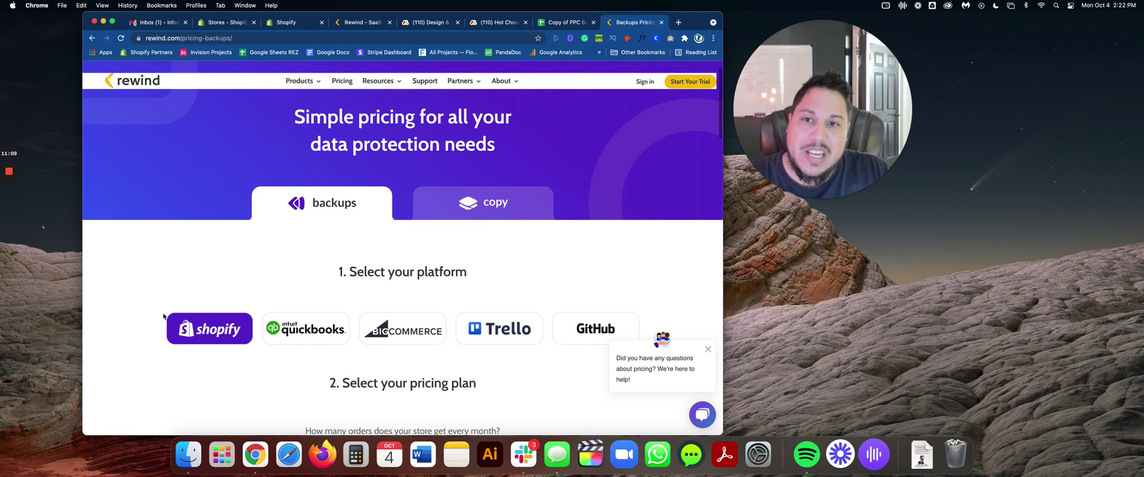
Return to the Apps page of the Hot Chocolate Balls store in the Shopify admin.
click(298, 24)
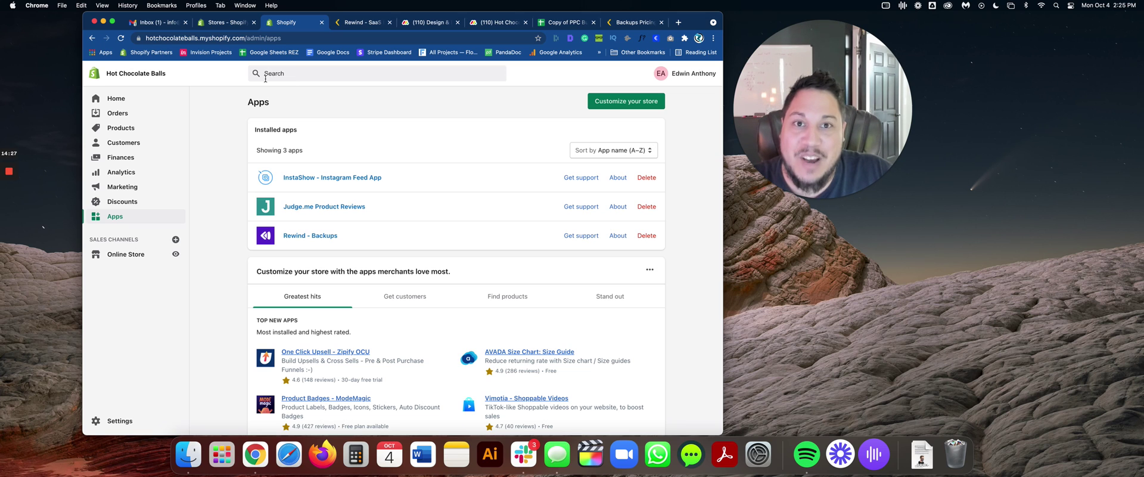
mouse_move(5, 173)
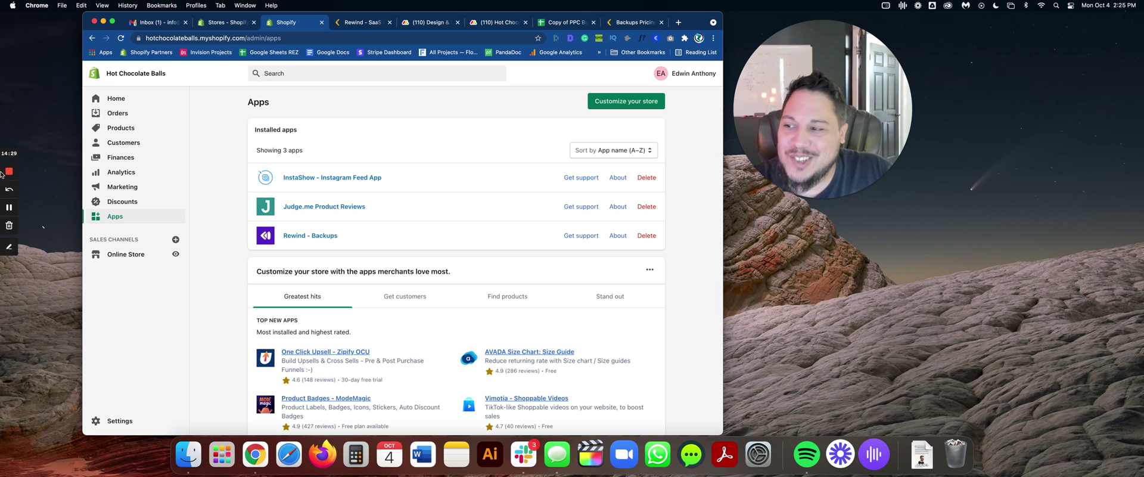